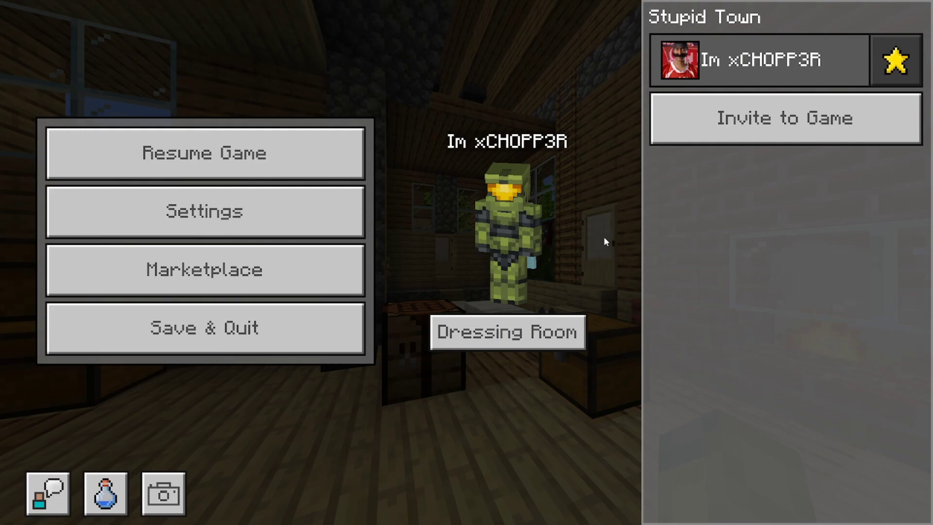
Close the pause menu to resume playing inside the wooden house.
key("Escape")
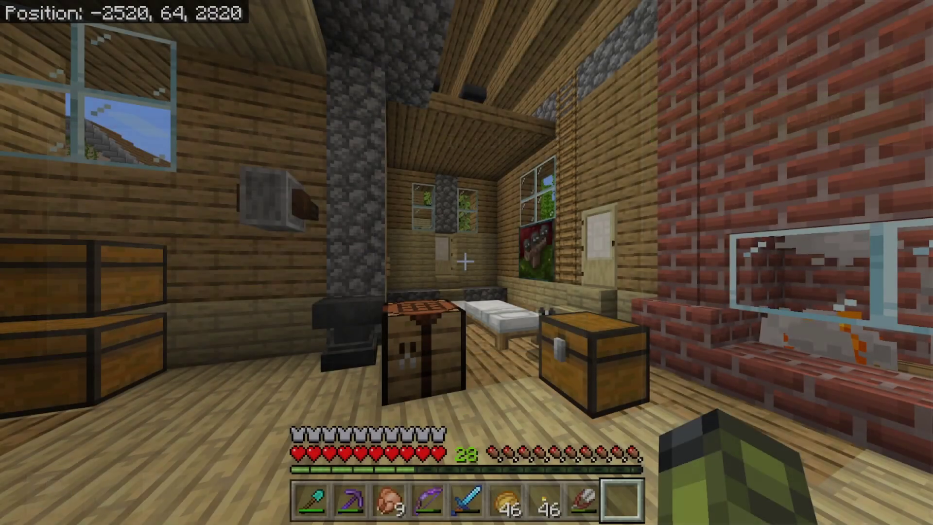
Walk forward into the back room of the house and bring up the pause menu.
key("w")
key("w")
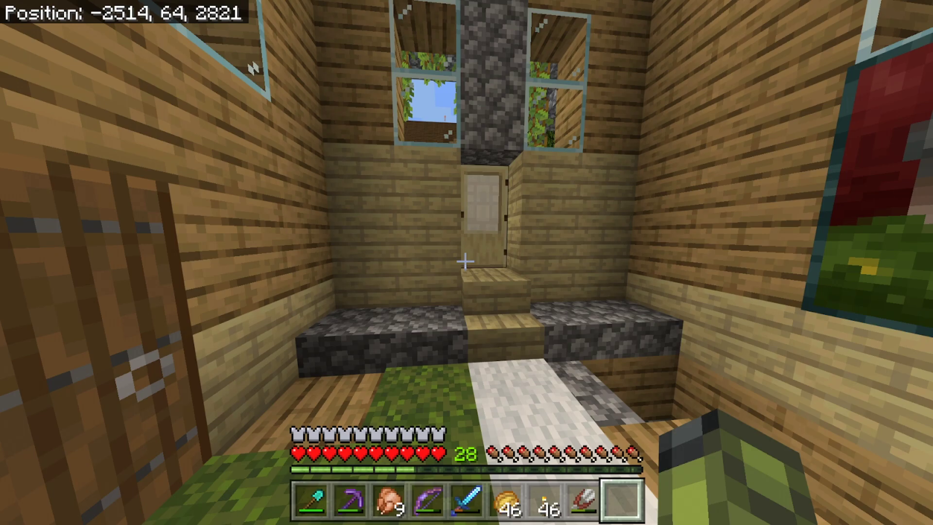
key("Escape")
Check Video settings, confirming Ray Tracing is greyed out, then return to the pause menu.
left_click(263, 209)
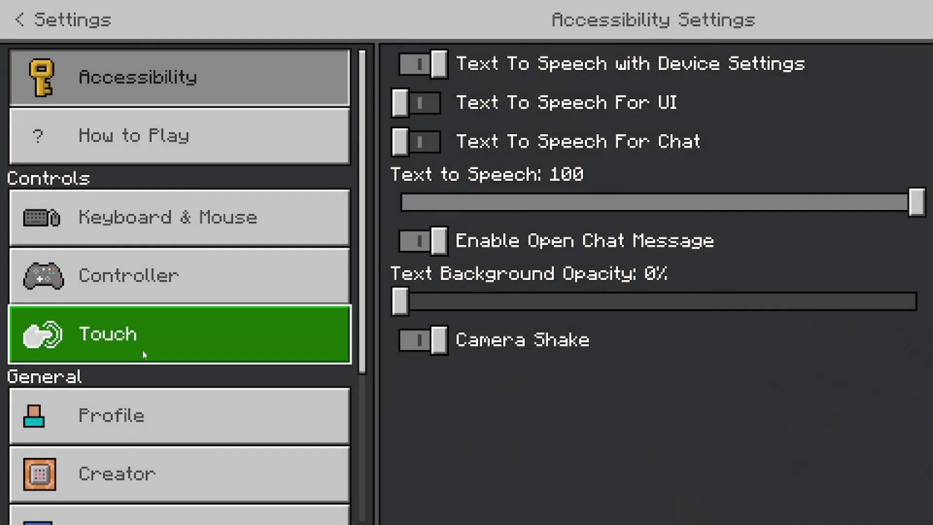
scroll(143, 354, "down", 5)
left_click(161, 325)
scroll(611, 316, "down", 8)
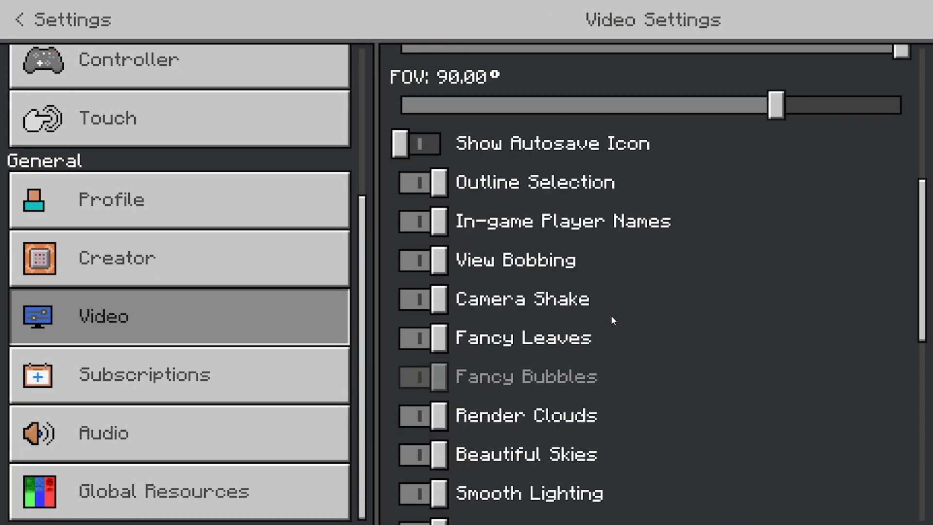
scroll(610, 316, "down", 10)
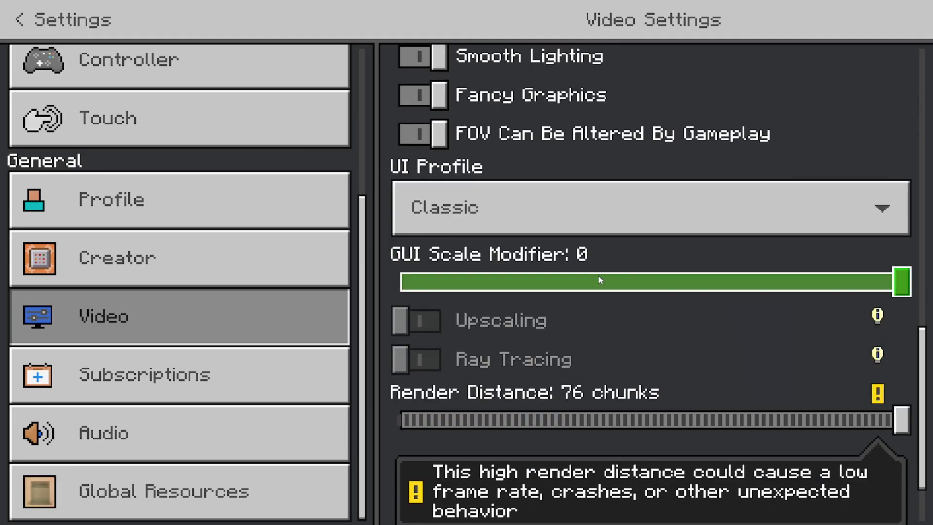
scroll(417, 357, "down", 1)
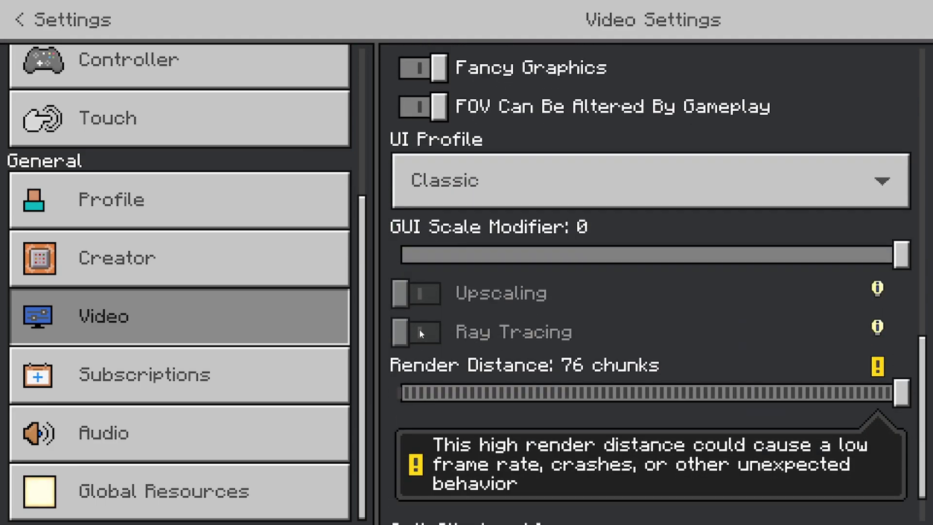
mouse_move(877, 327)
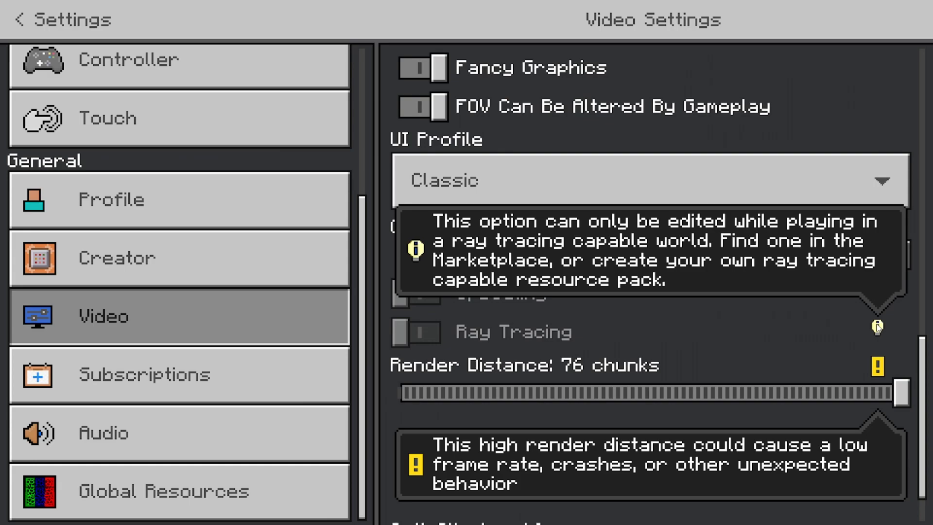
key("Escape")
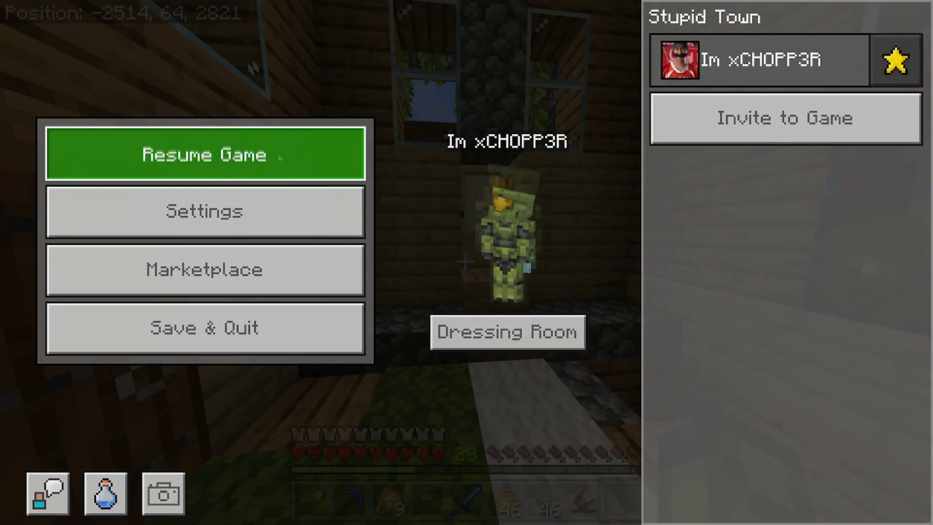
Resume the game from the pause menu.
left_click(278, 152)
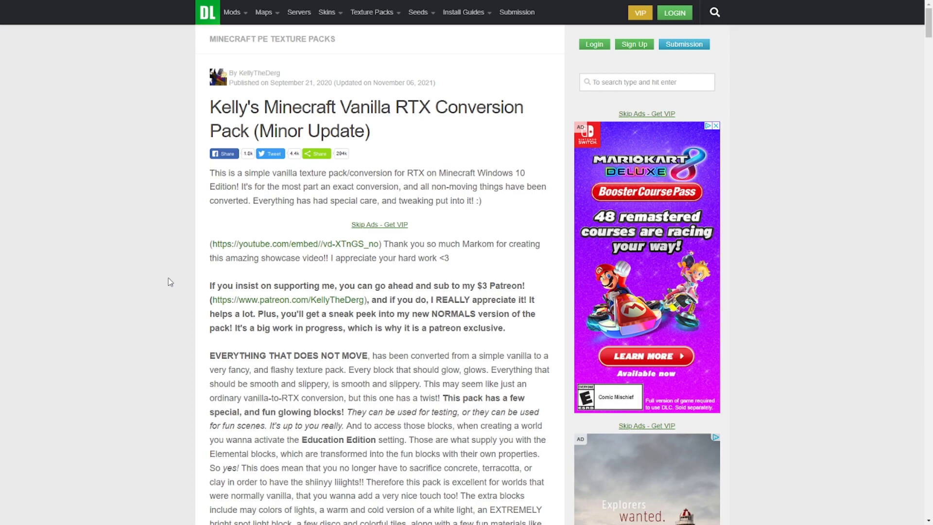
Scroll past the pack's showcase screenshots and addon descriptions down to the Downloads section.
scroll(169, 282, "down", 20)
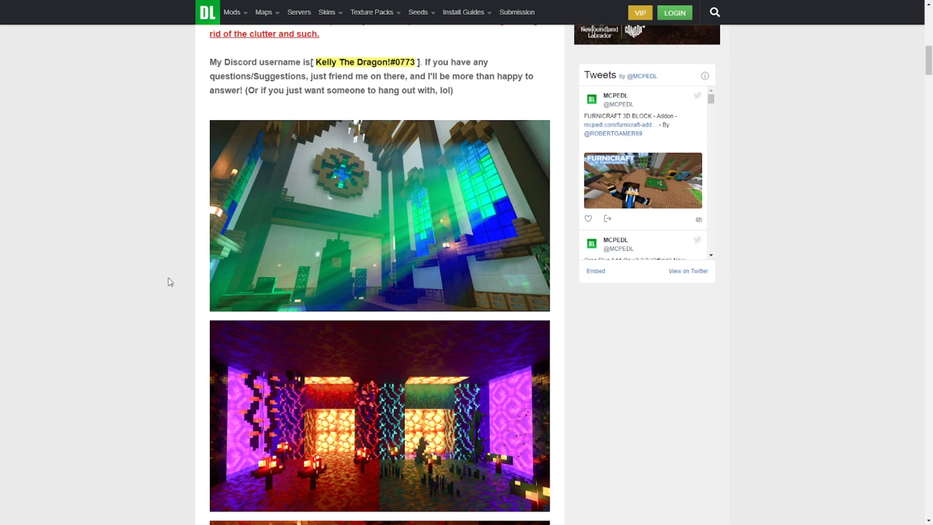
scroll(170, 283, "down", 11)
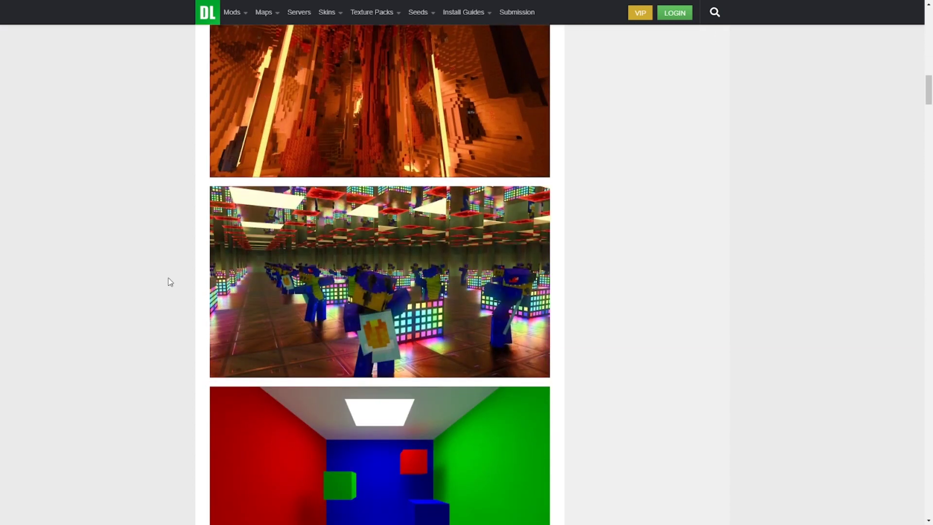
scroll(170, 282, "down", 11)
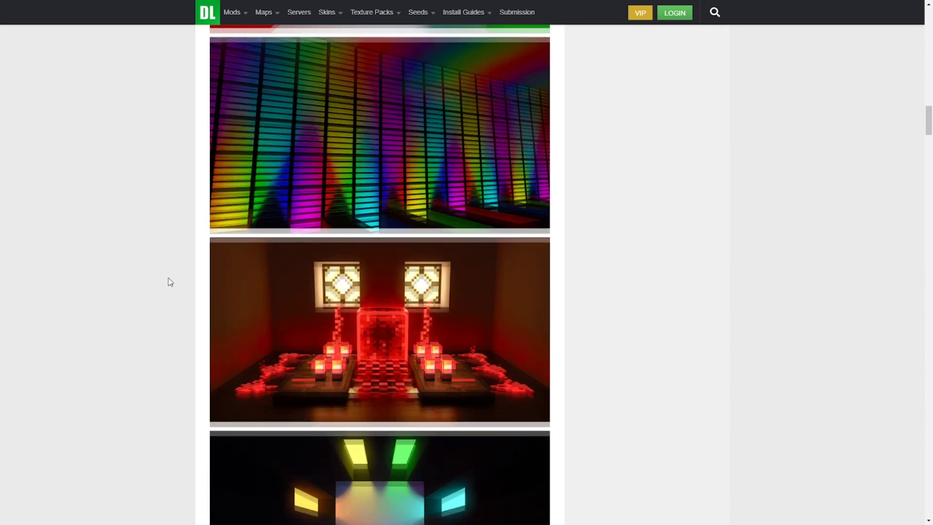
scroll(170, 283, "down", 20)
scroll(170, 282, "down", 15)
scroll(170, 282, "down", 17)
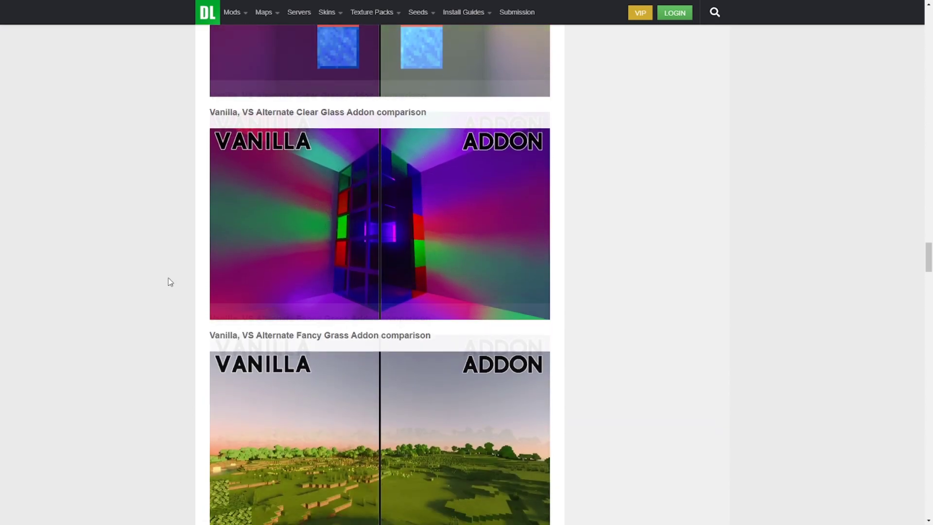
scroll(170, 282, "down", 20)
scroll(170, 283, "down", 6)
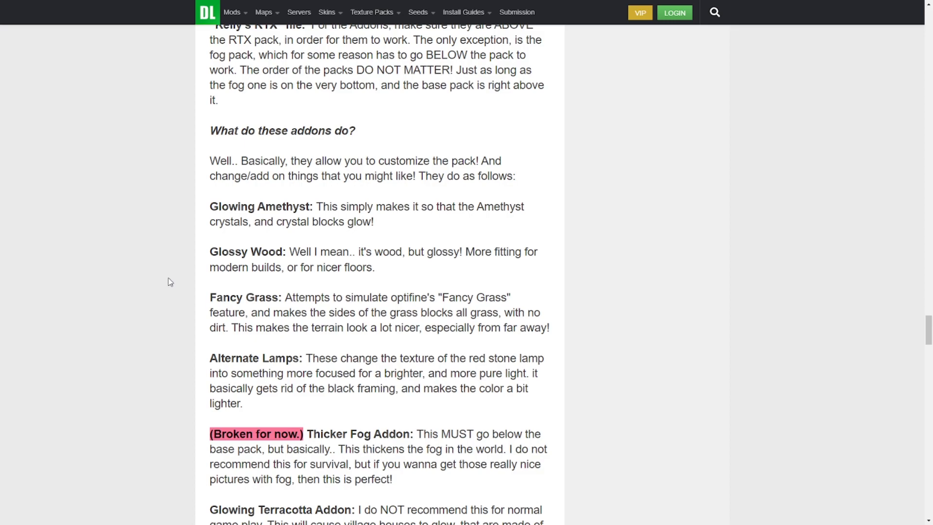
scroll(170, 282, "down", 13)
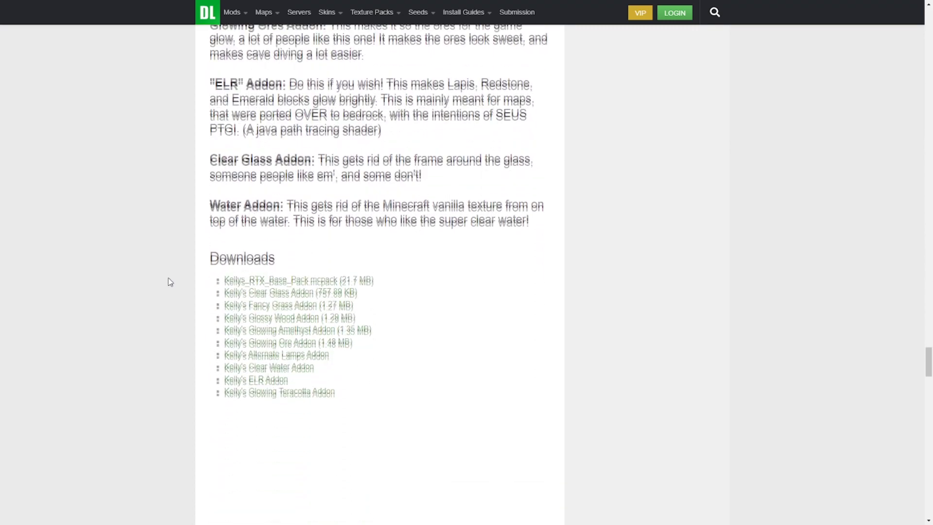
Look over the Downloads links for the base RTX pack and addon files.
scroll(170, 282, "down", 2)
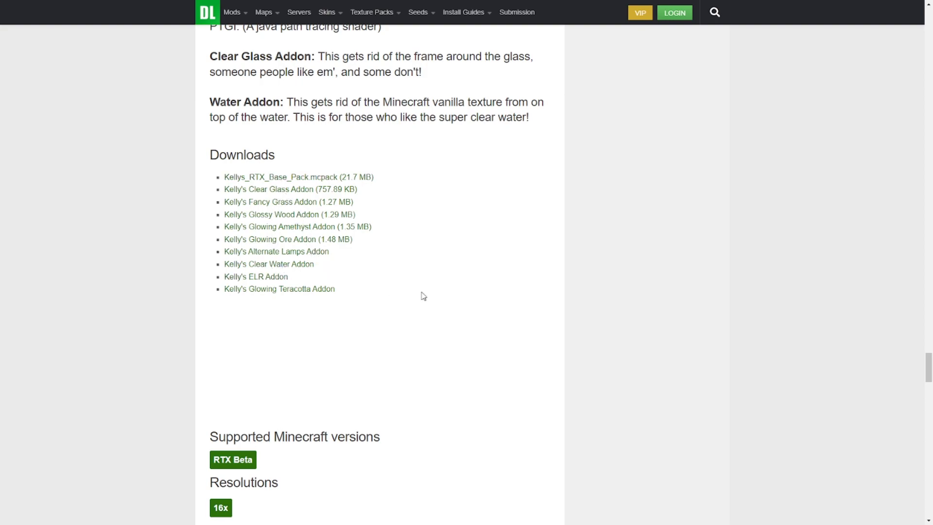
scroll(93, 358, "up", 3)
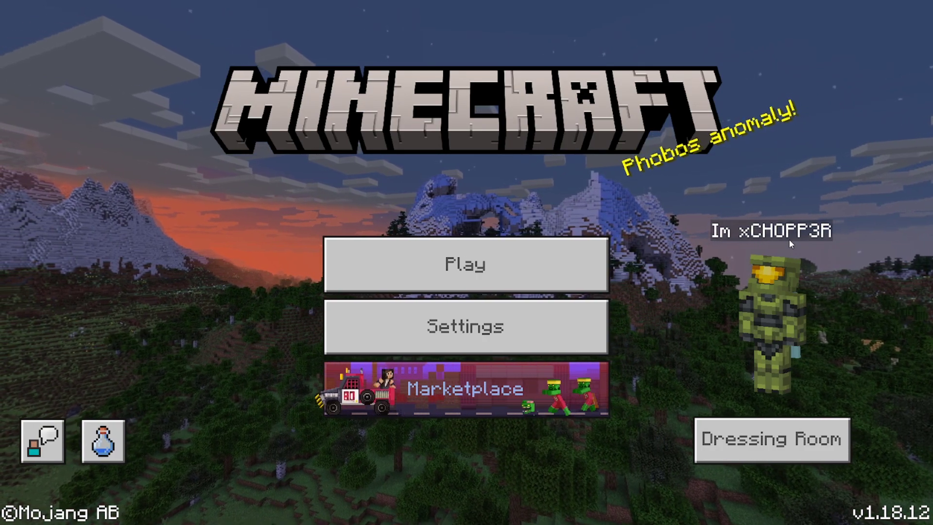
Open Global Resources from the main menu Settings.
left_click(525, 312)
scroll(145, 359, "down", 4)
scroll(145, 364, "down", 3)
left_click(142, 376)
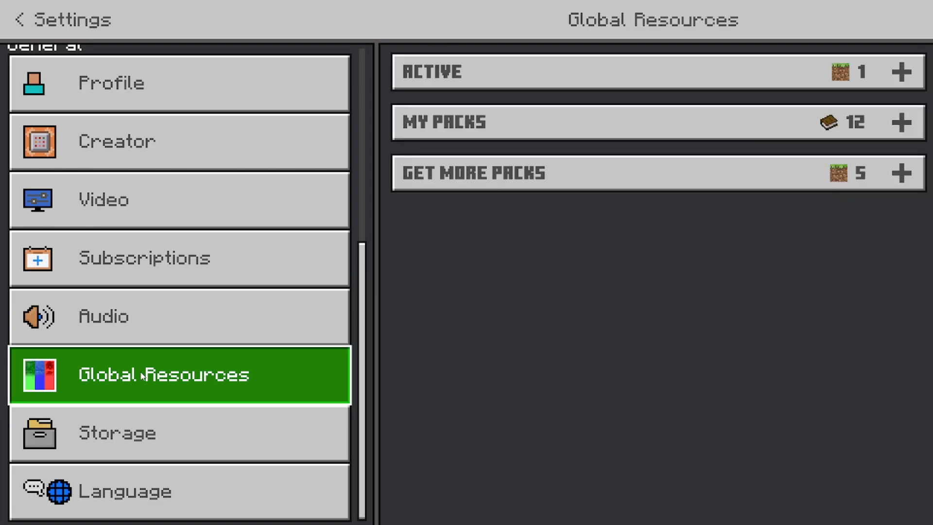
Expand My Packs and browse it for Kelly's RTX Vanilla Conversion and addons.
left_click(483, 131)
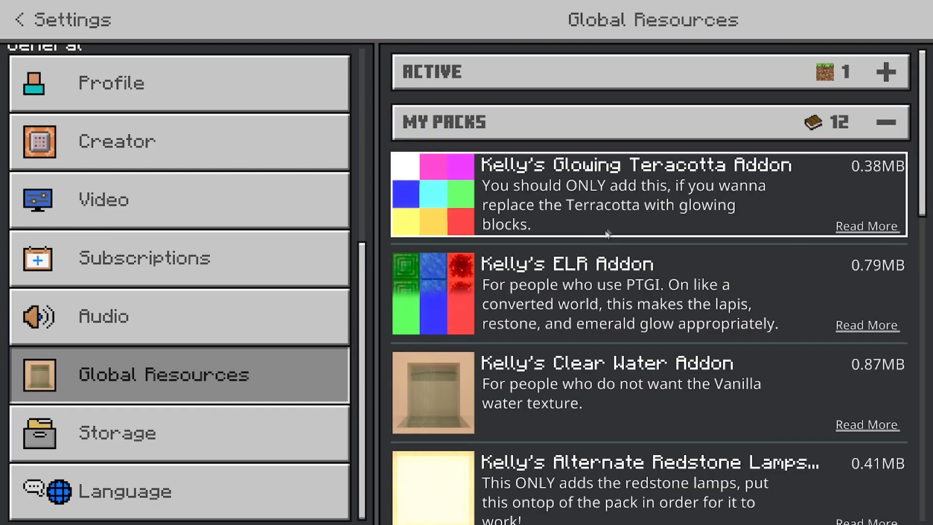
scroll(598, 254, "down", 10)
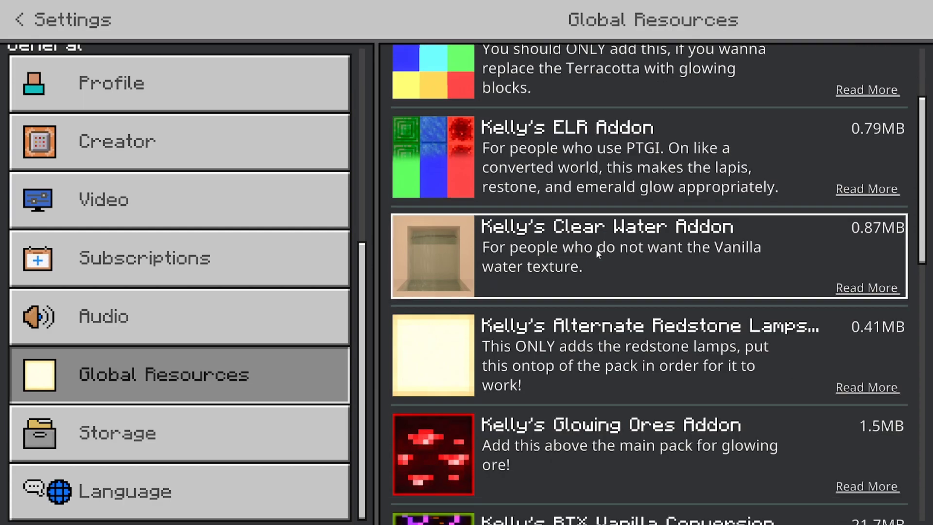
scroll(598, 248, "down", 4)
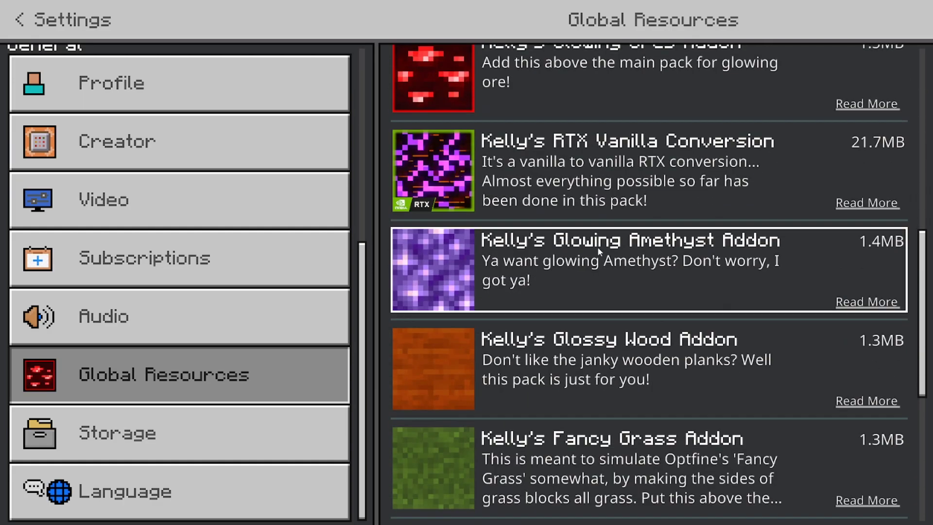
scroll(597, 252, "up", 5)
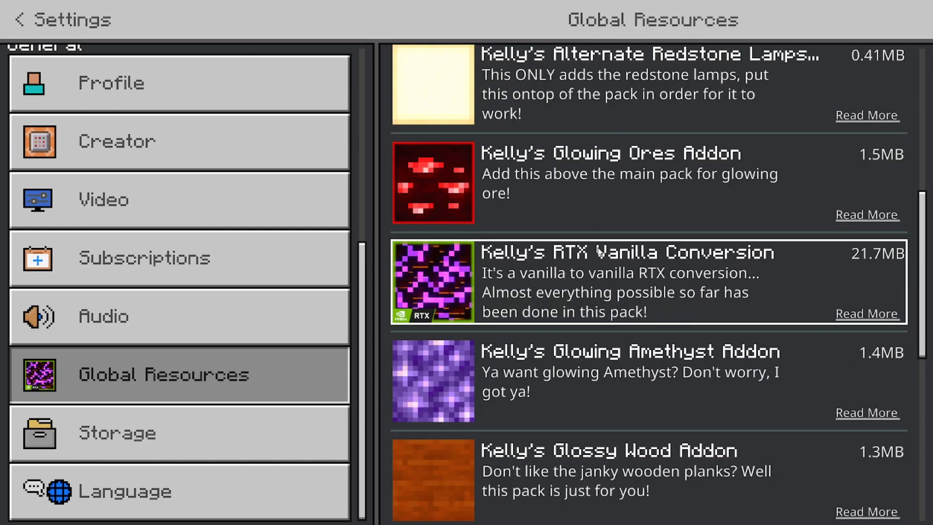
scroll(599, 262, "down", 4)
scroll(599, 262, "up", 3)
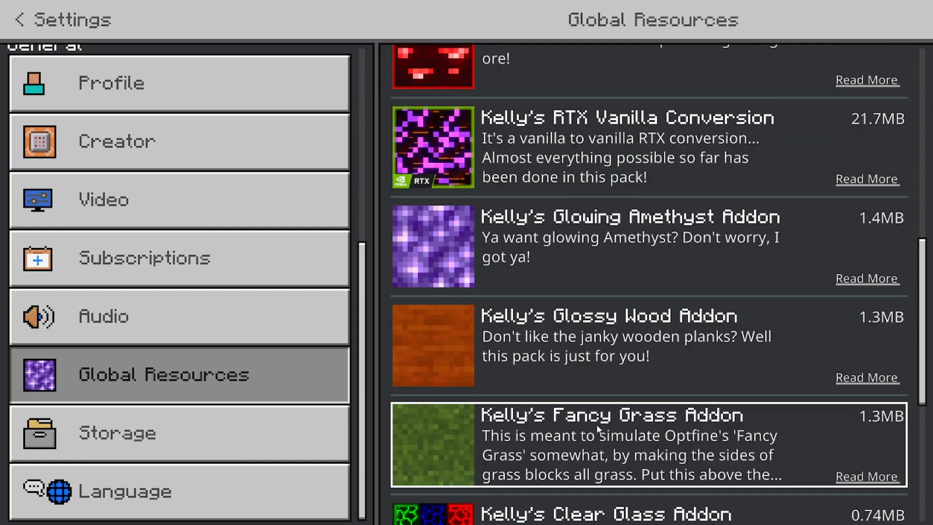
scroll(599, 429, "down", 3)
Activate the Clear Glass, Fancy Grass, Glossy Wood and Glowing Amethyst addons.
left_click(720, 448)
left_click(697, 447)
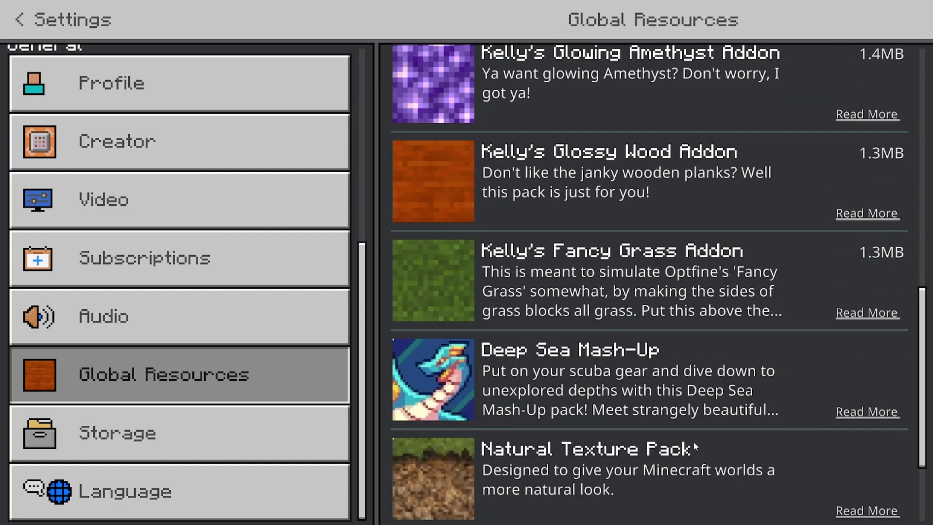
left_click(607, 304)
left_click(607, 350)
left_click(607, 219)
left_click(606, 284)
left_click(618, 238)
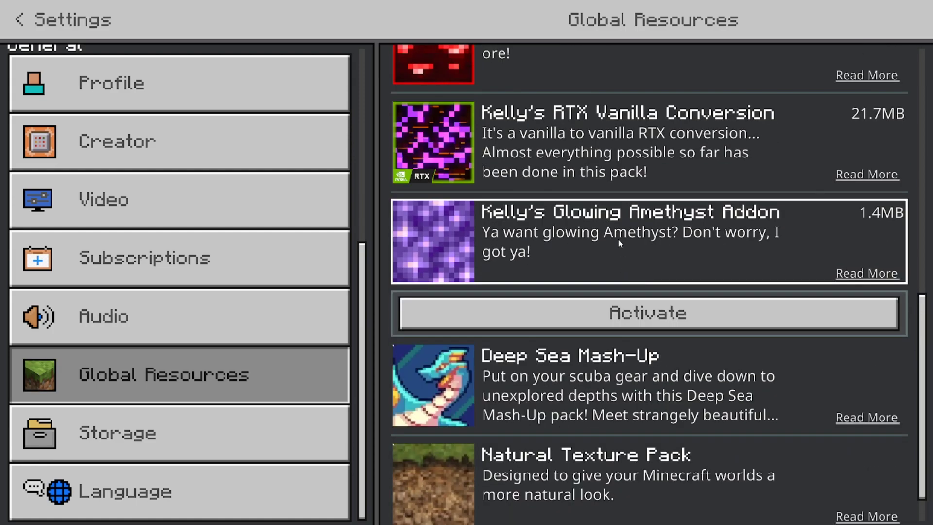
left_click(617, 312)
Activate RTX Vanilla Conversion plus the Glowing Ores, Alternate Redstone Lamps and Clear Water addons.
left_click(635, 253)
left_click(633, 309)
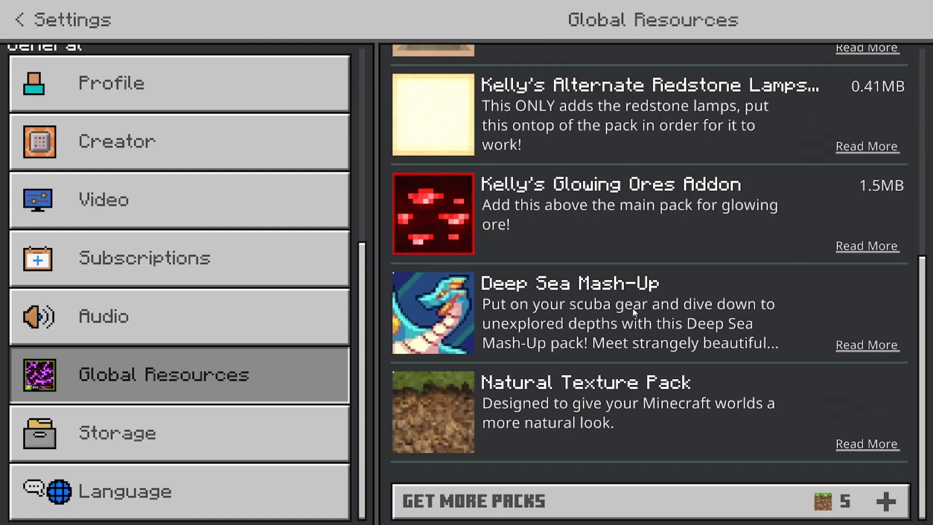
left_click(618, 282)
left_click(620, 337)
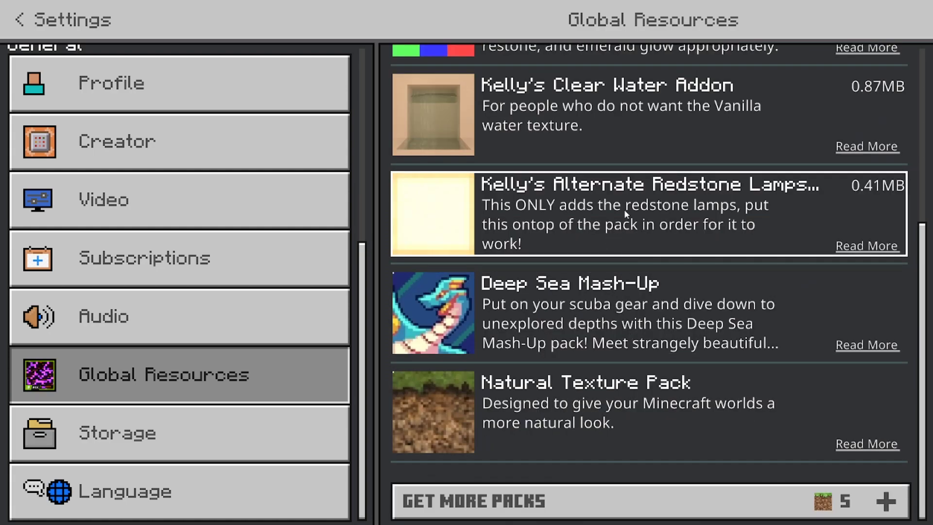
left_click(623, 214)
left_click(635, 283)
left_click(633, 260)
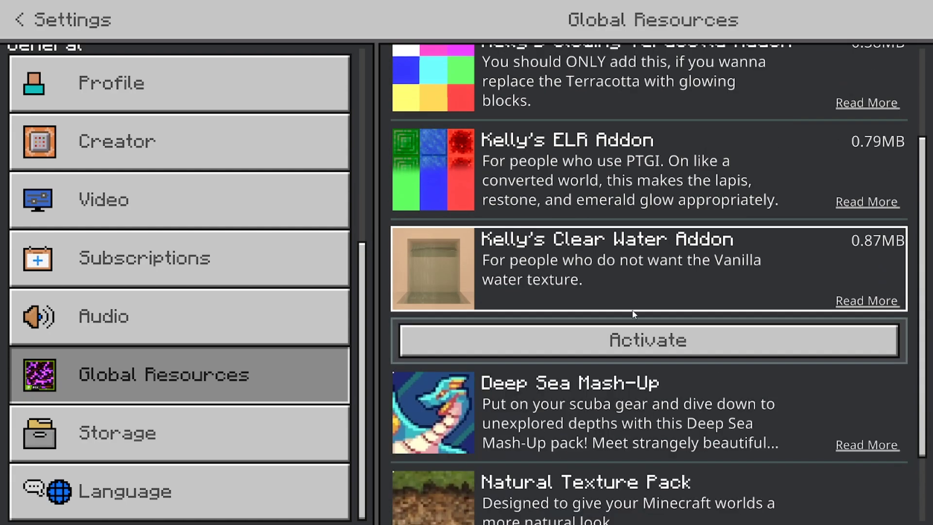
left_click(634, 339)
Activate the ELR and Glowing Terracotta addons, then review the expanded Active list.
left_click(620, 218)
left_click(619, 286)
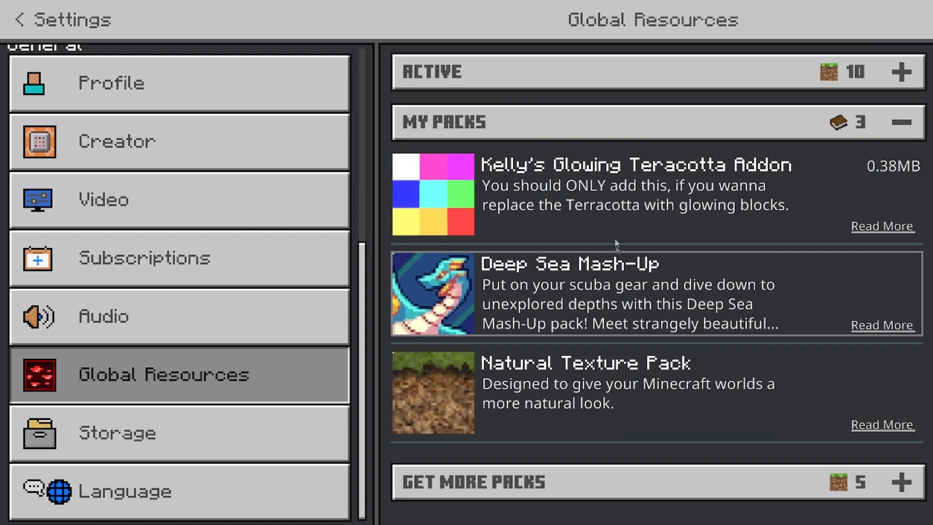
left_click(619, 207)
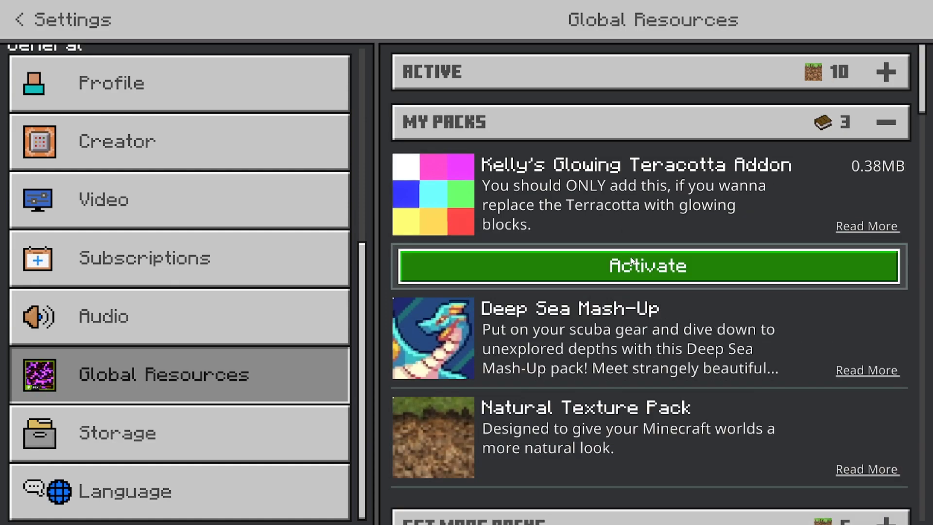
left_click(630, 260)
left_click(571, 76)
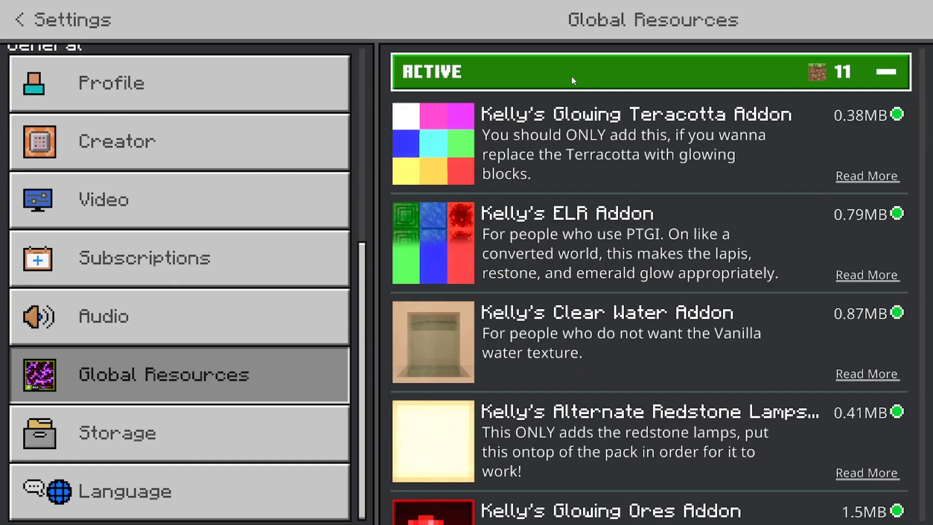
scroll(569, 161, "down", 6)
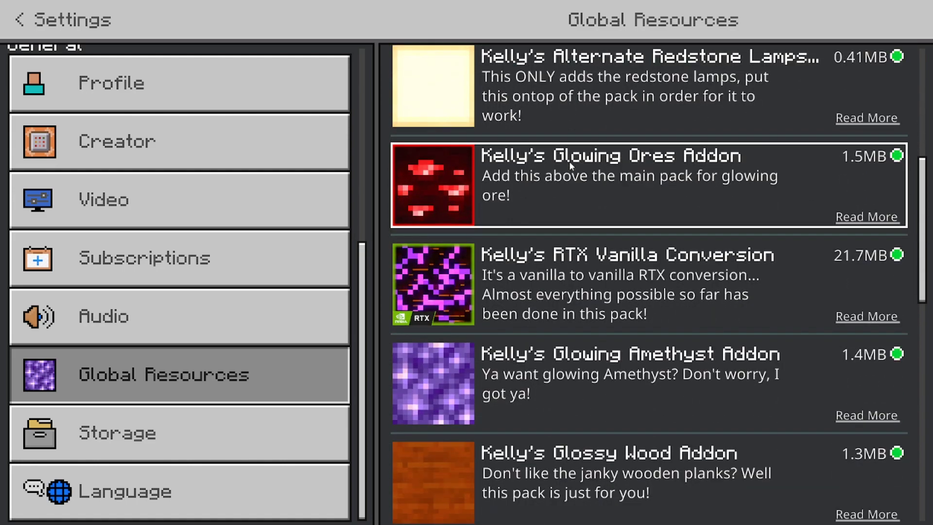
scroll(569, 164, "down", 2)
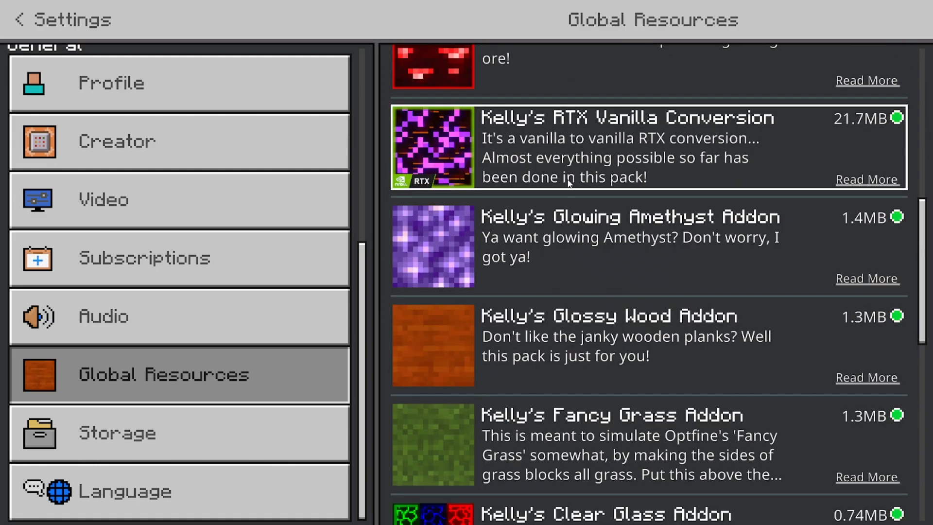
scroll(568, 180, "up", 1)
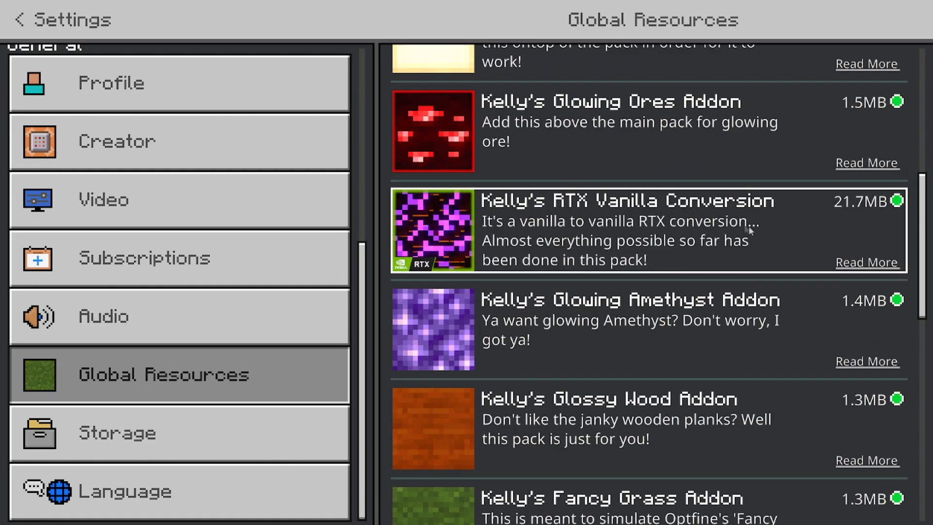
Move RTX Vanilla Conversion up past Glowing Ores, Redstone Lamps, Clear Water and ELR to the top.
left_click(680, 228)
left_click(807, 307)
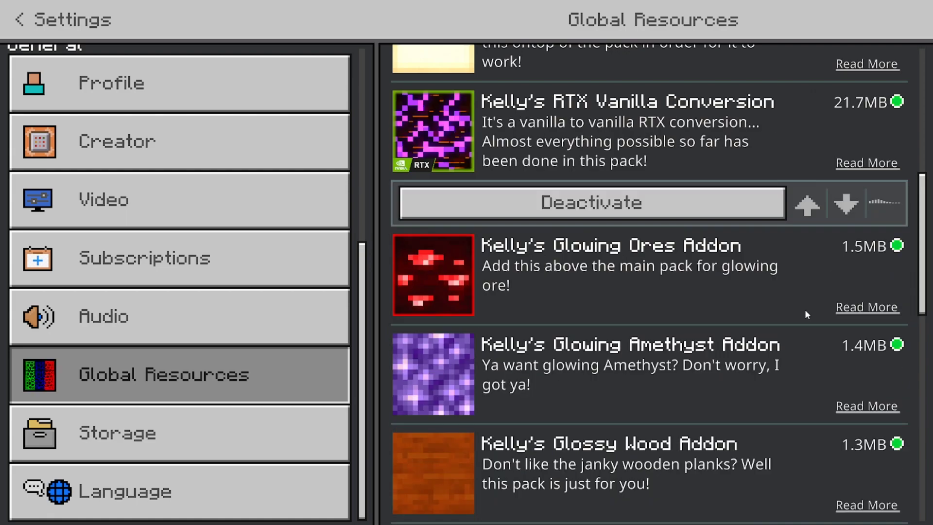
left_click(807, 204)
left_click(807, 189)
left_click(801, 257)
left_click(808, 262)
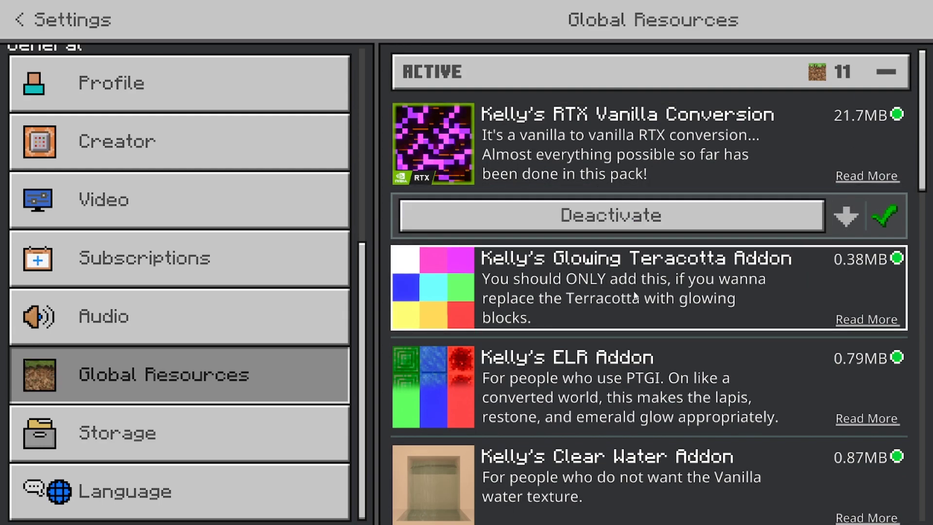
Leave Settings for the title screen so the resource packs load.
scroll(617, 292, "down", 4)
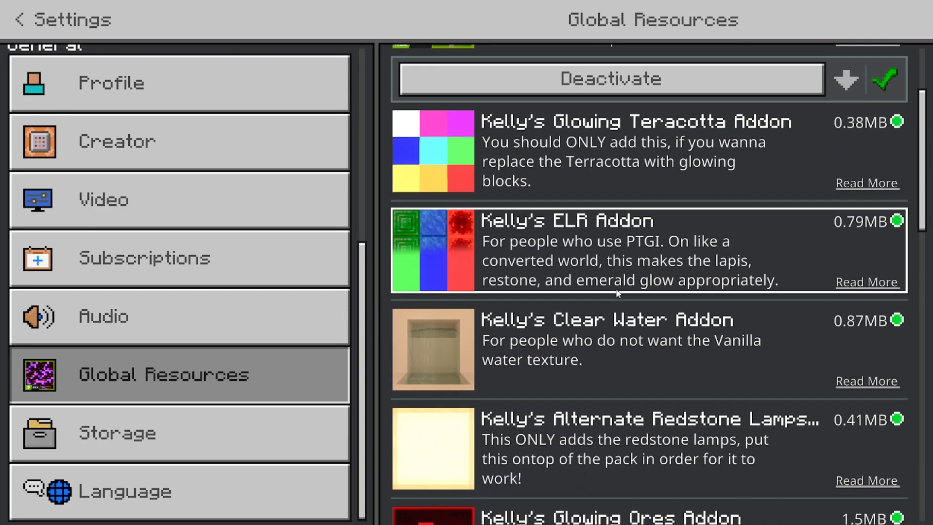
scroll(615, 287, "down", 8)
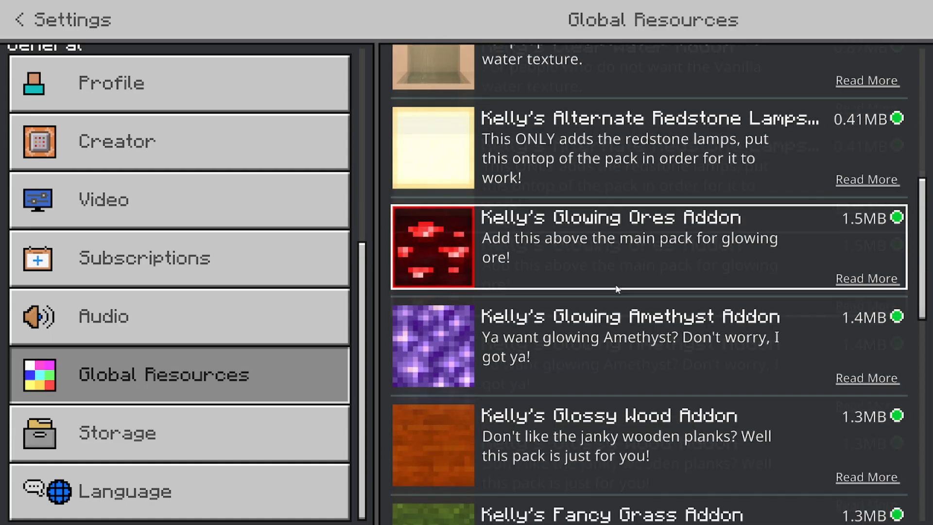
left_click(20, 20)
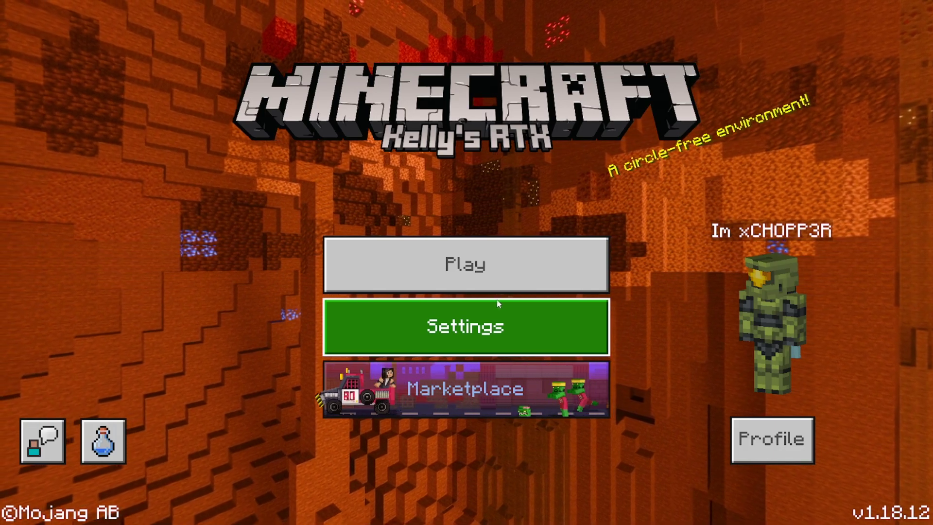
Join the Stupid Town realm from the Friends tab of the Play menu.
left_click(503, 269)
left_click(462, 93)
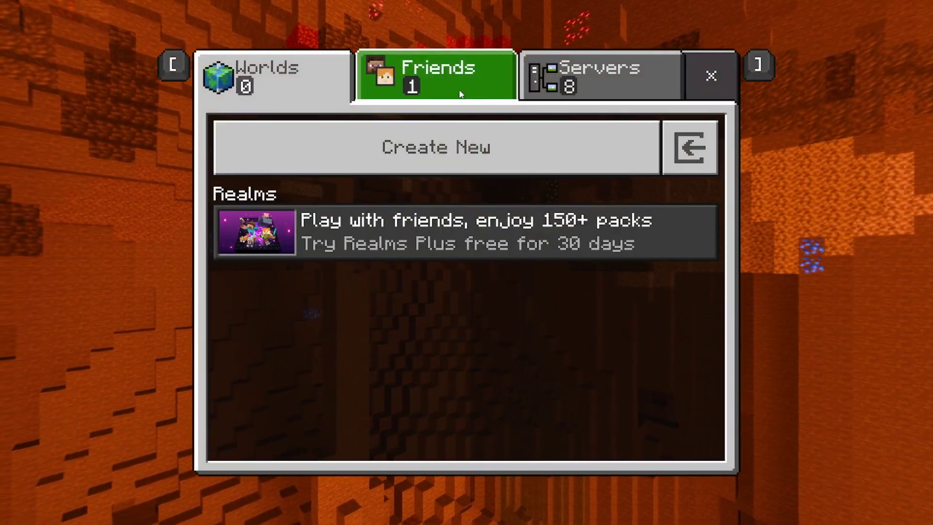
left_click(395, 229)
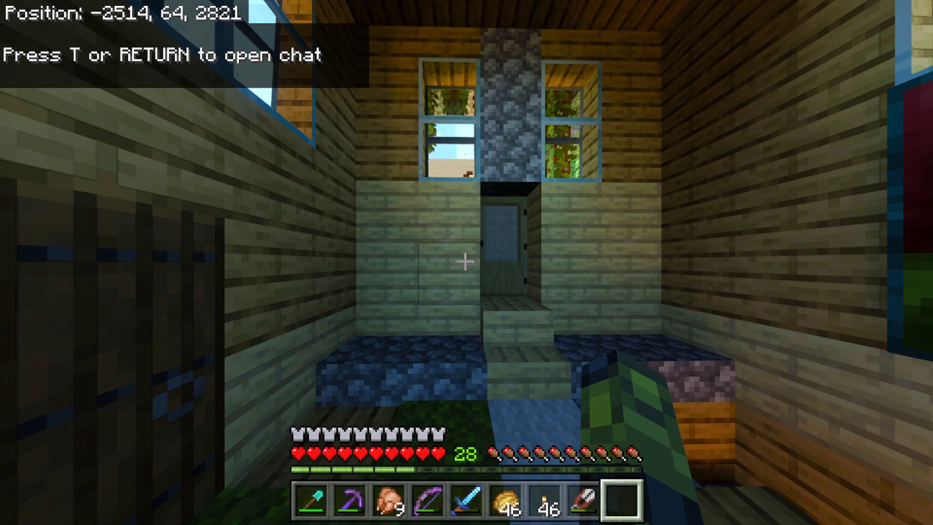
Walk around the room to the lit fireplace corner.
key("w")
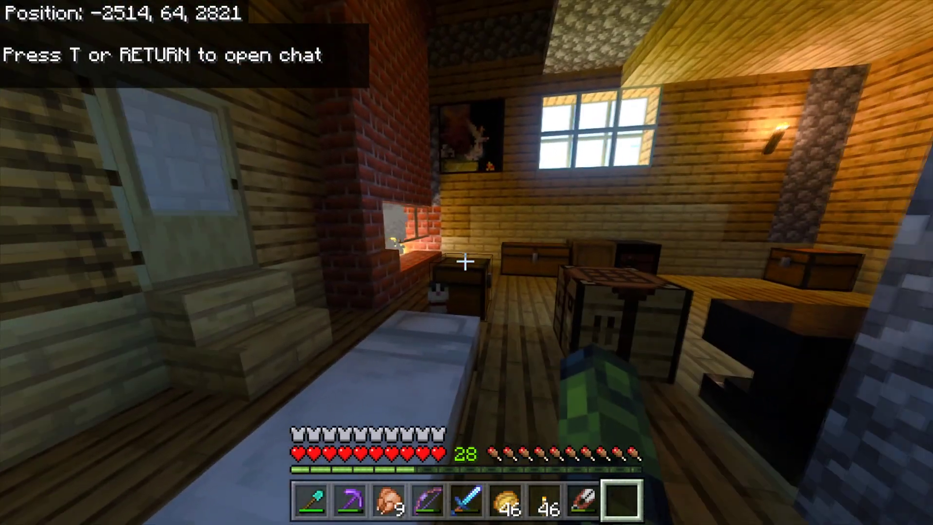
key("w")
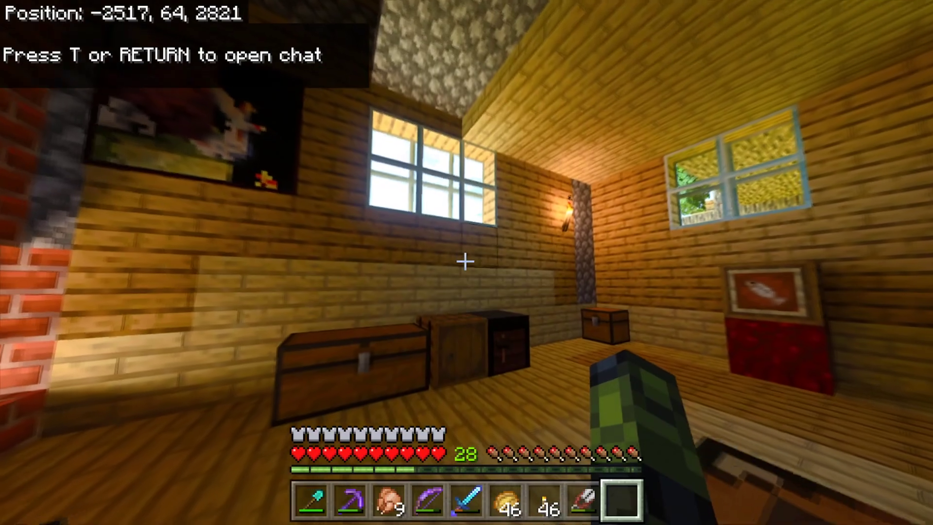
key("d")
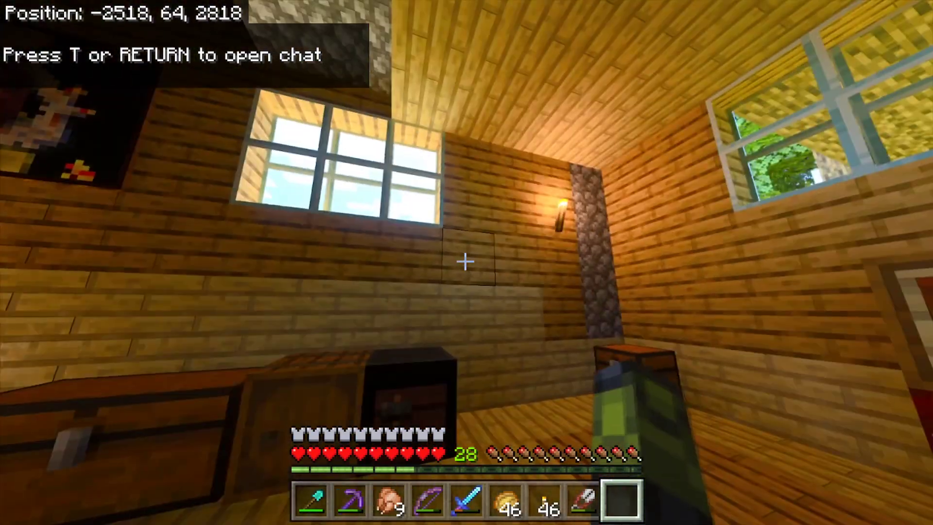
key("w")
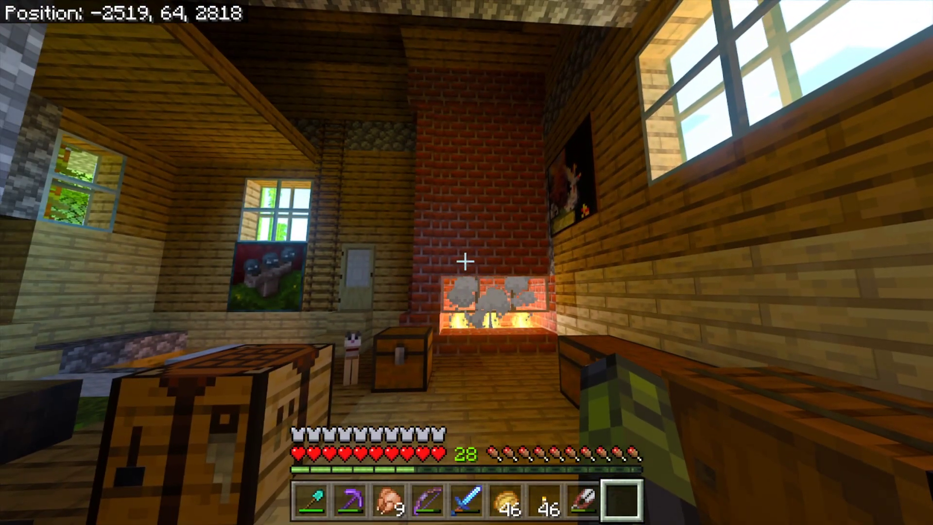
key("w")
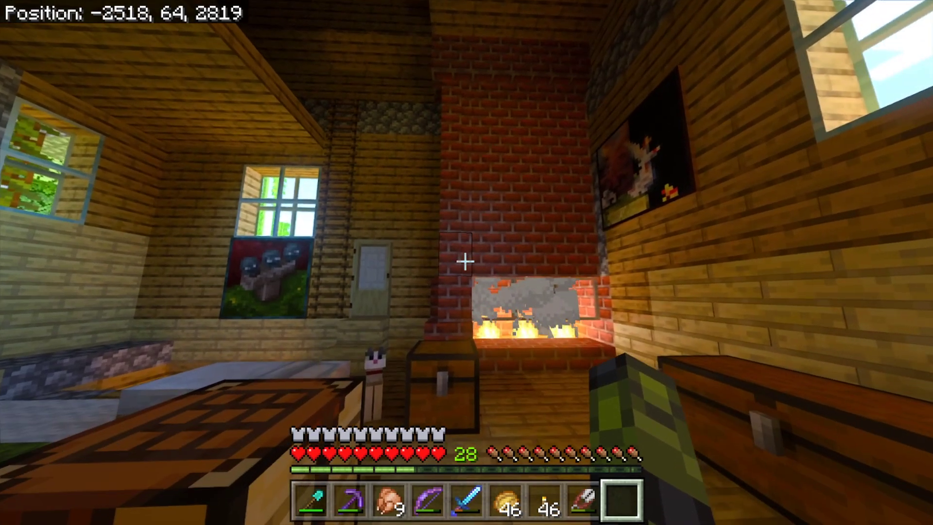
Select the torch and place torches on the chests' side wall, the floor and the back wall.
scroll(465, 262, "up", 2)
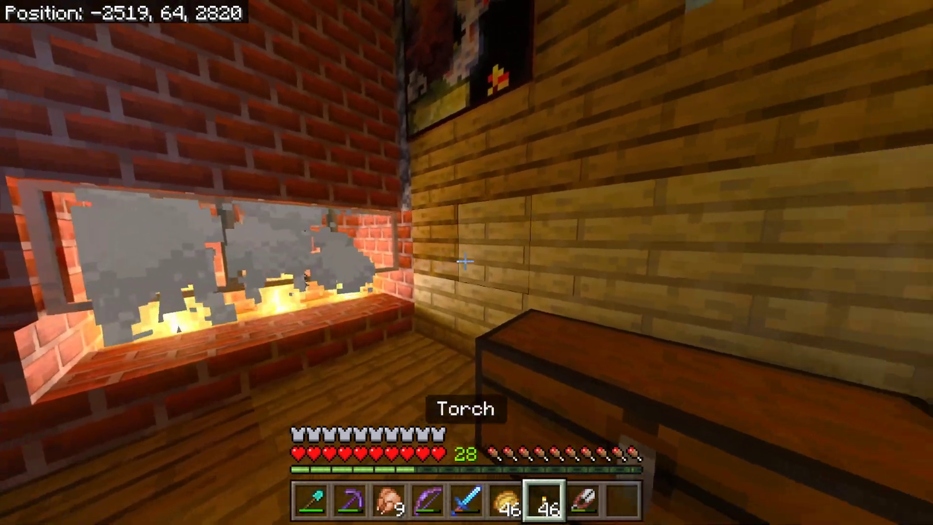
scroll(465, 261, "down", 2)
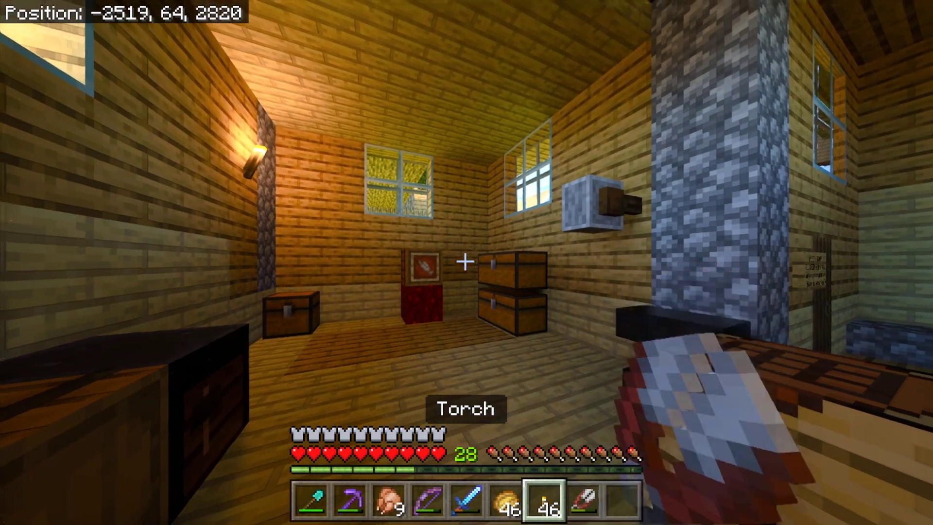
scroll(465, 262, "up", 1)
key("w")
scroll(465, 262, "down", 2)
scroll(465, 261, "up", 1)
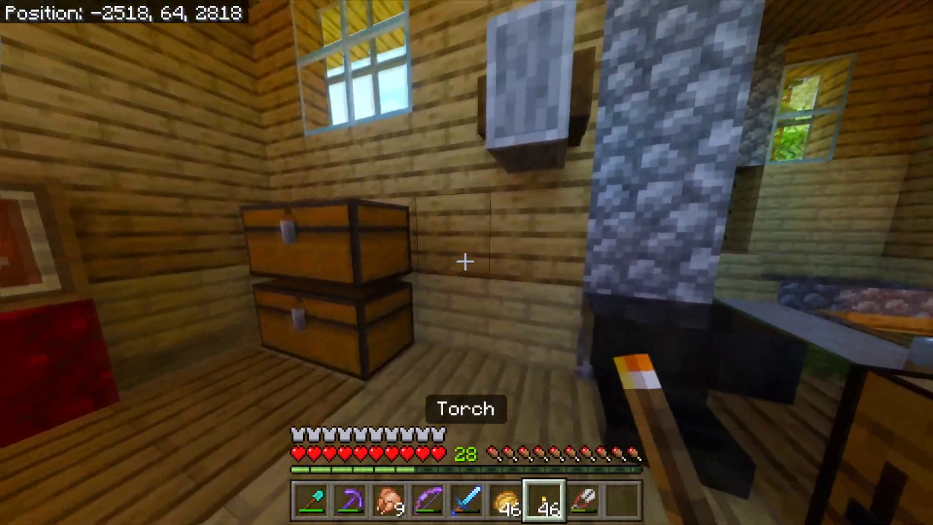
right_click(465, 262)
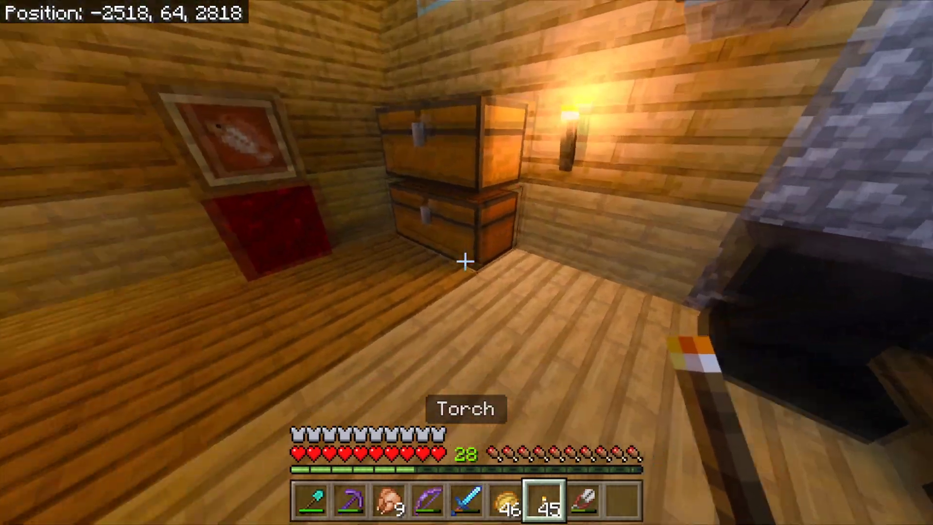
right_click(466, 262)
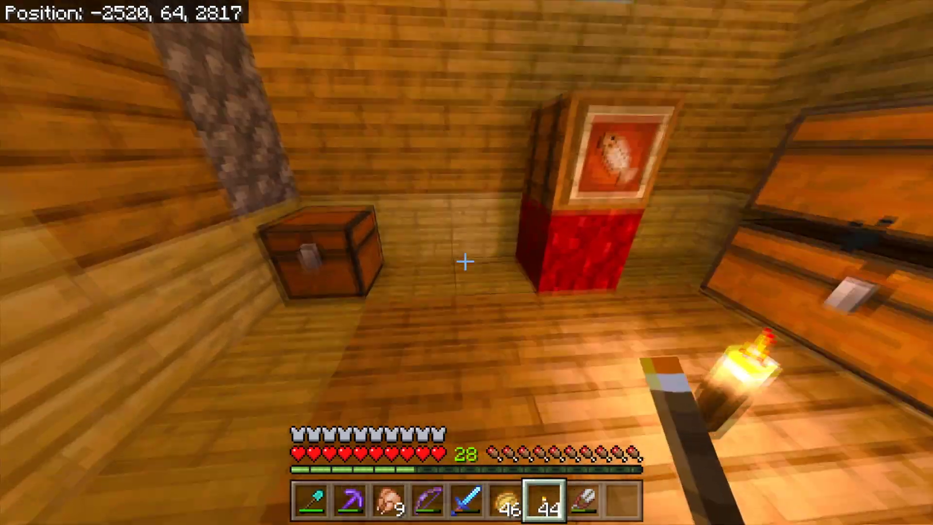
right_click(465, 261)
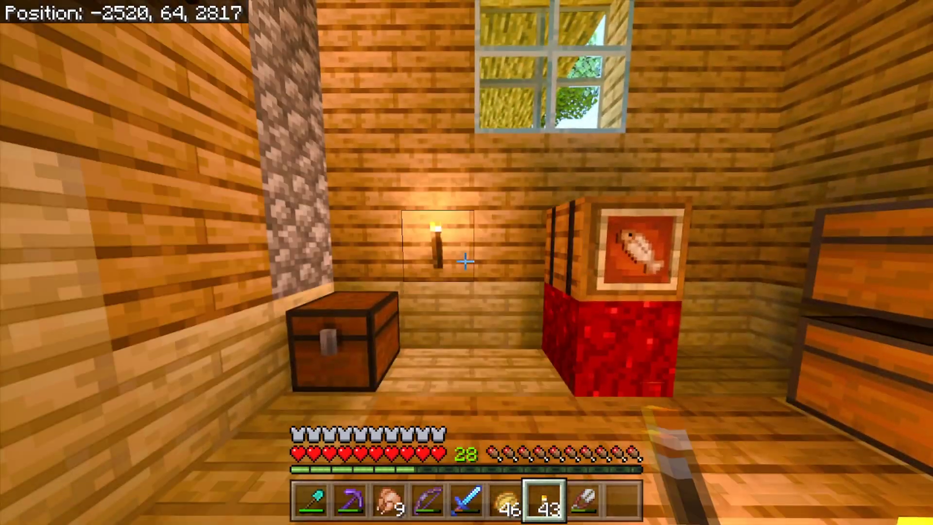
key("w")
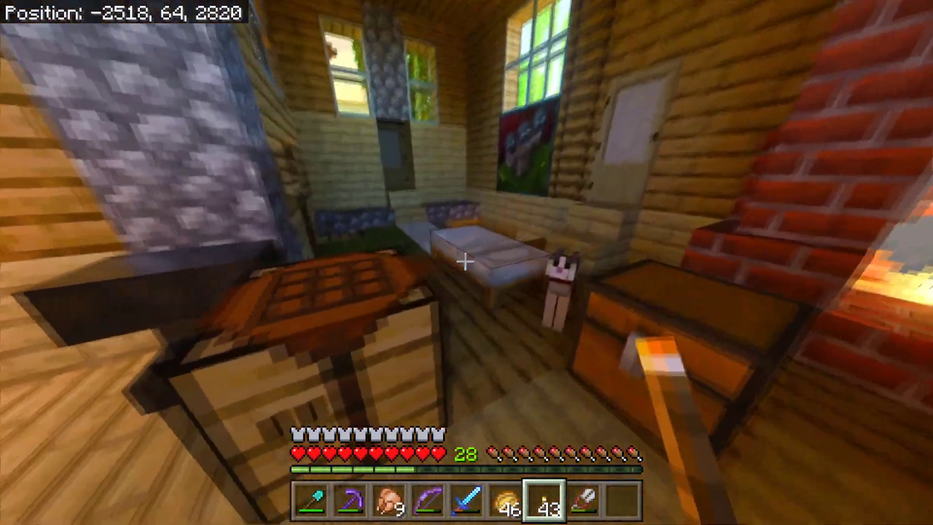
key("w")
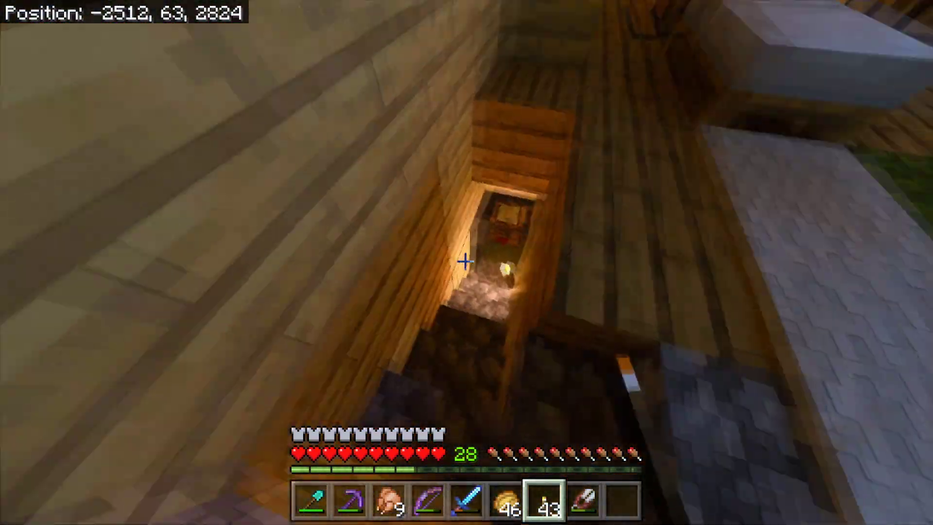
Walk through the cobblestone cellar room into the wooden room.
key("w")
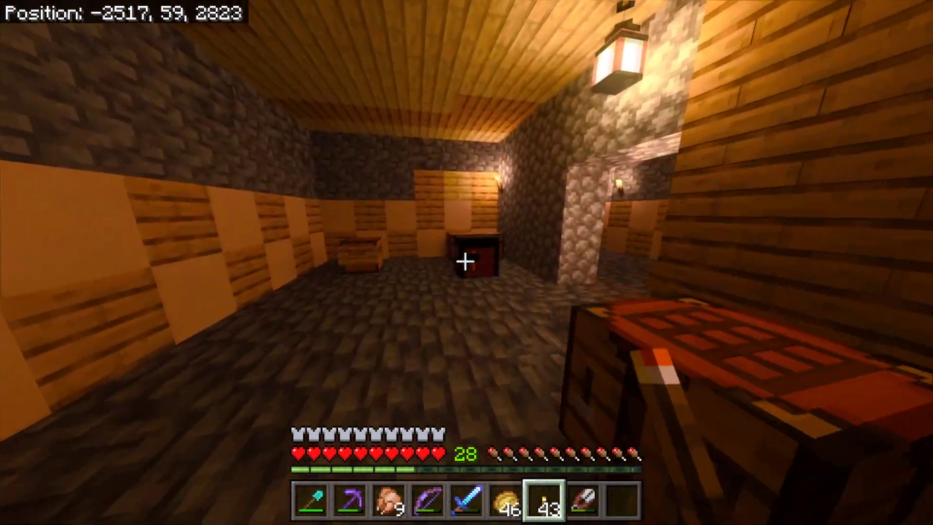
key("w")
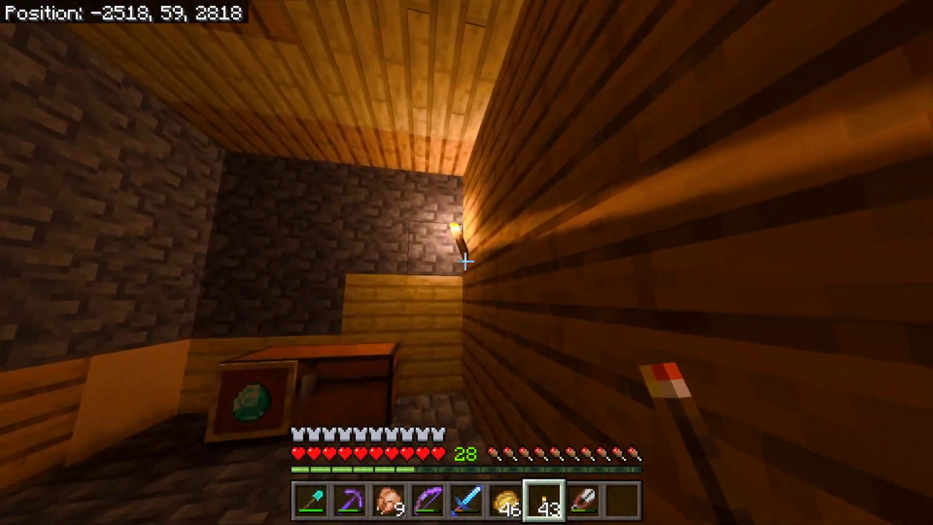
key("w")
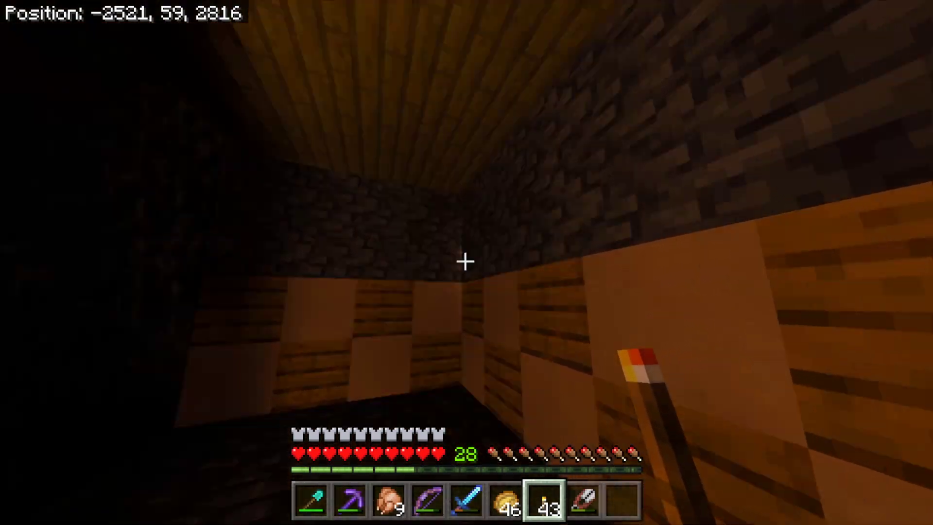
key("w")
Break the wooden room's wall torch and place a torch on the room's back wall.
left_click(466, 262)
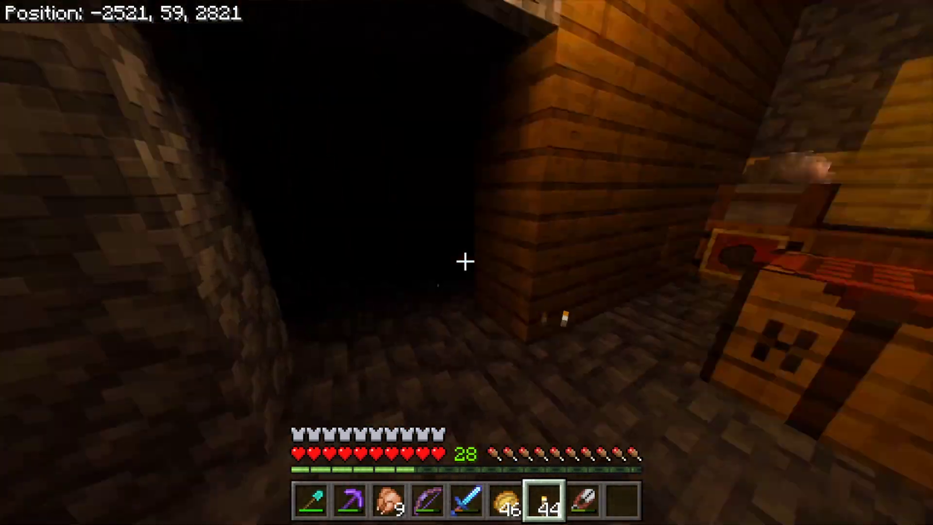
key("s")
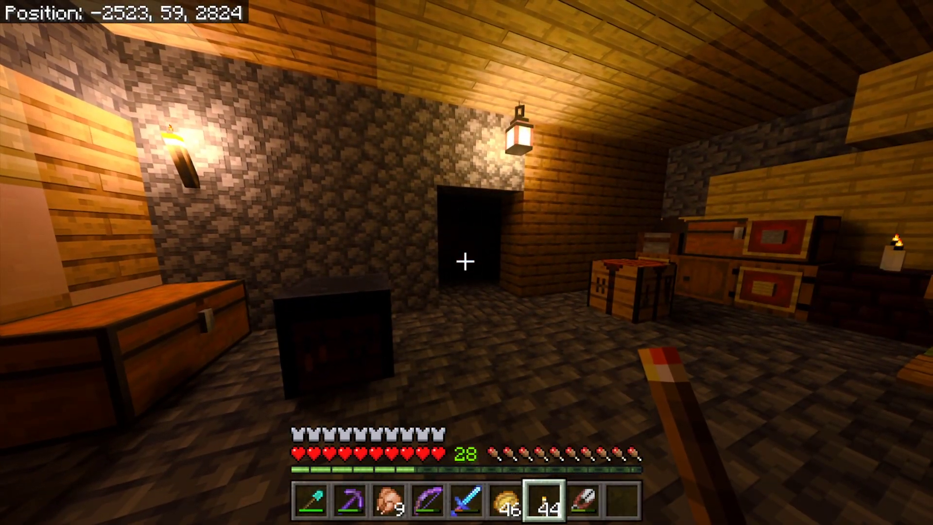
key("w")
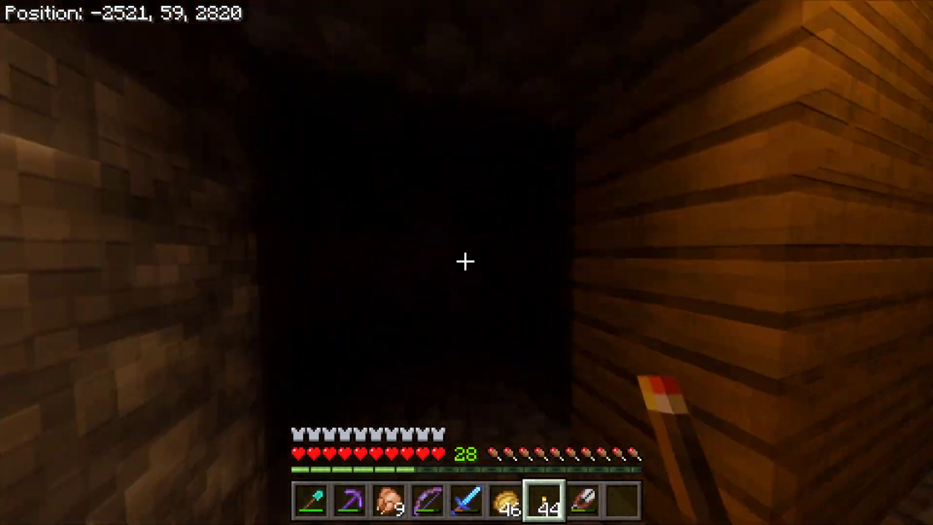
right_click(465, 261)
Explore the tunnel, the small chest room and the crafting table room.
key("w")
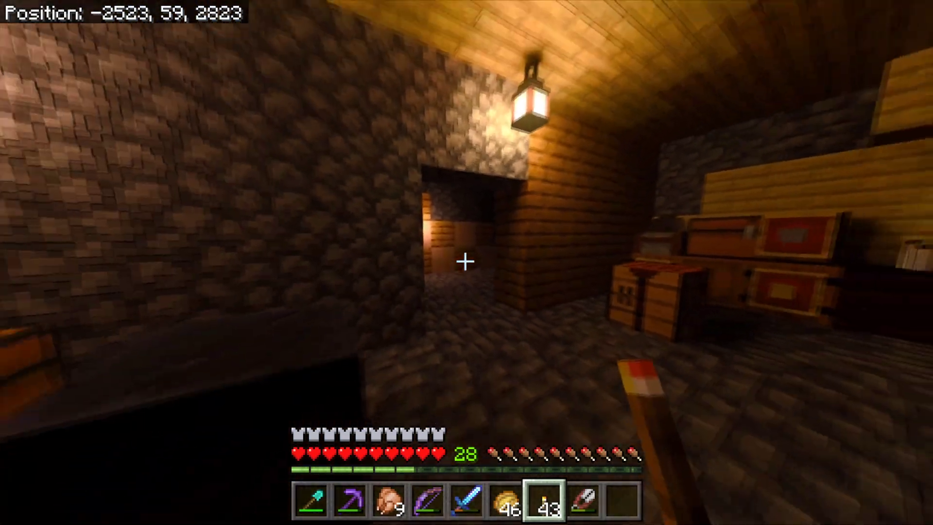
key("w")
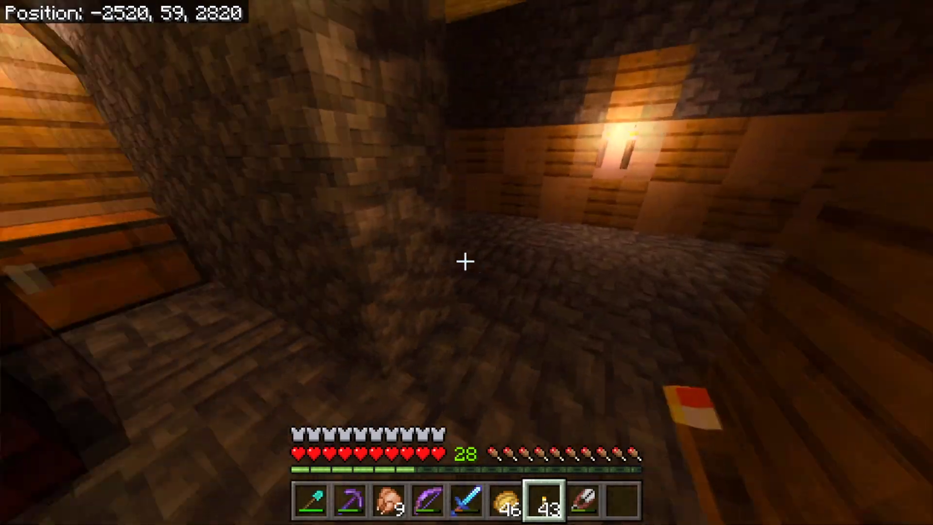
key("w")
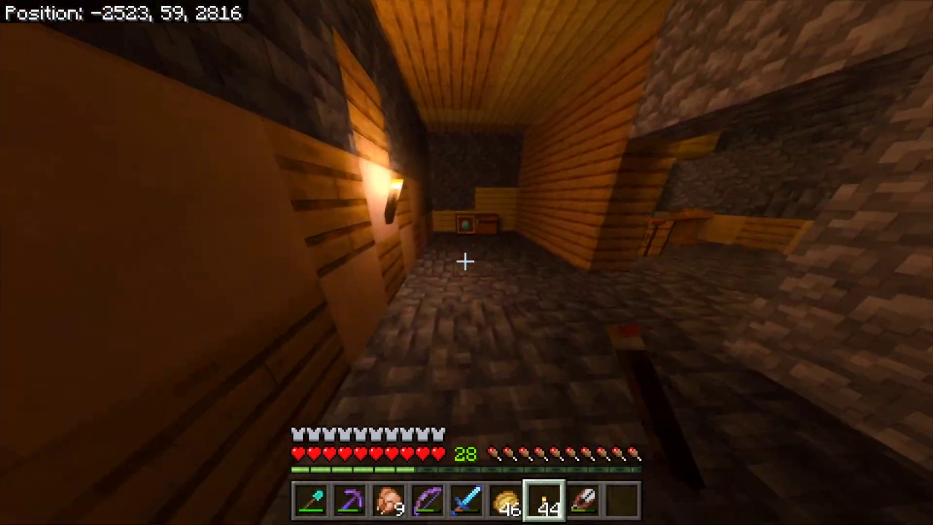
key("w")
key("w")
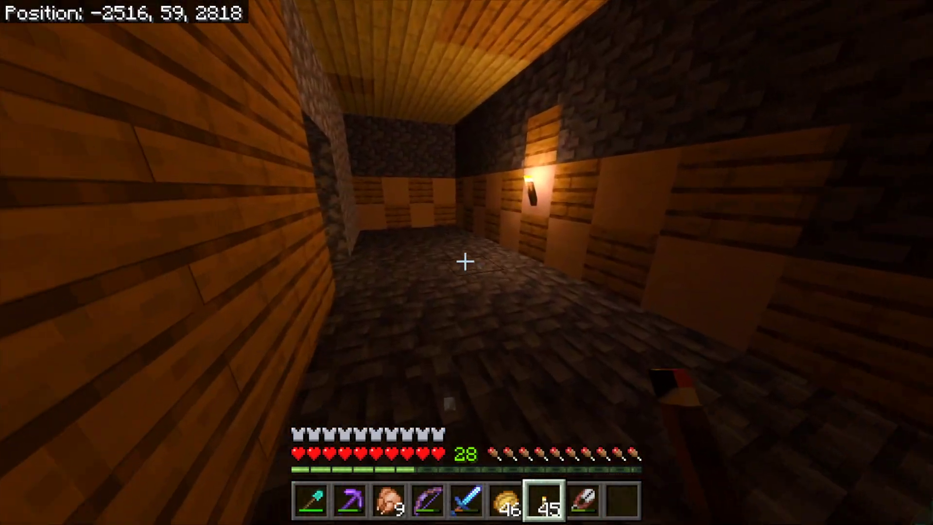
key("w")
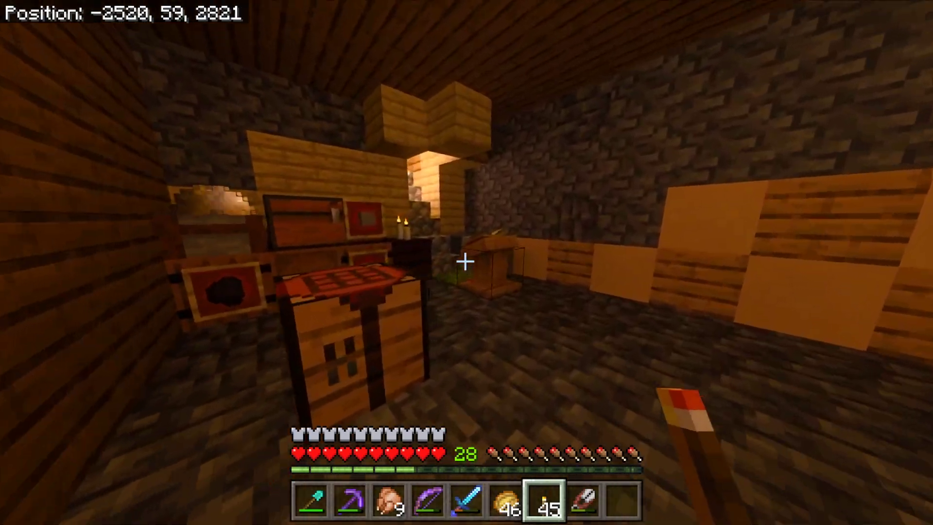
key("w")
Climb the stairs back into the house and open the front door to step outside.
key("w")
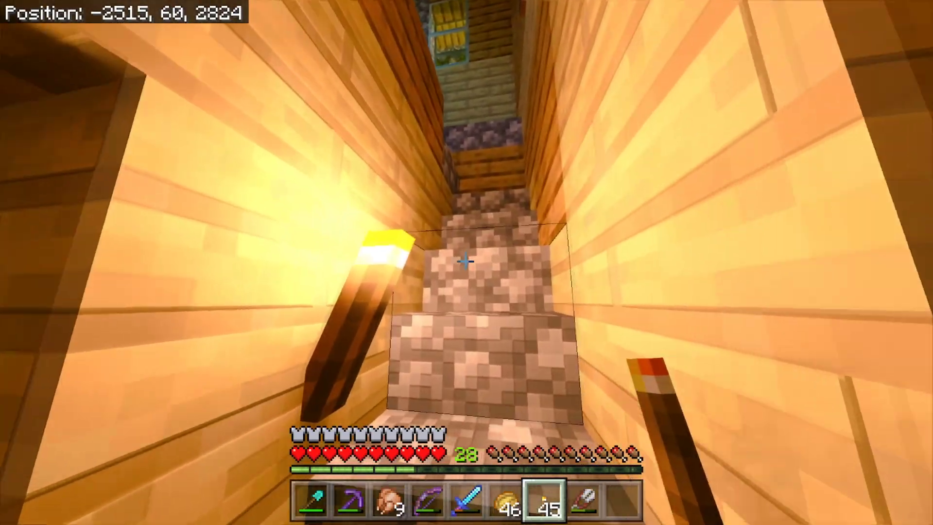
scroll(465, 262, "down", 1)
scroll(465, 262, "down", 1)
key("w")
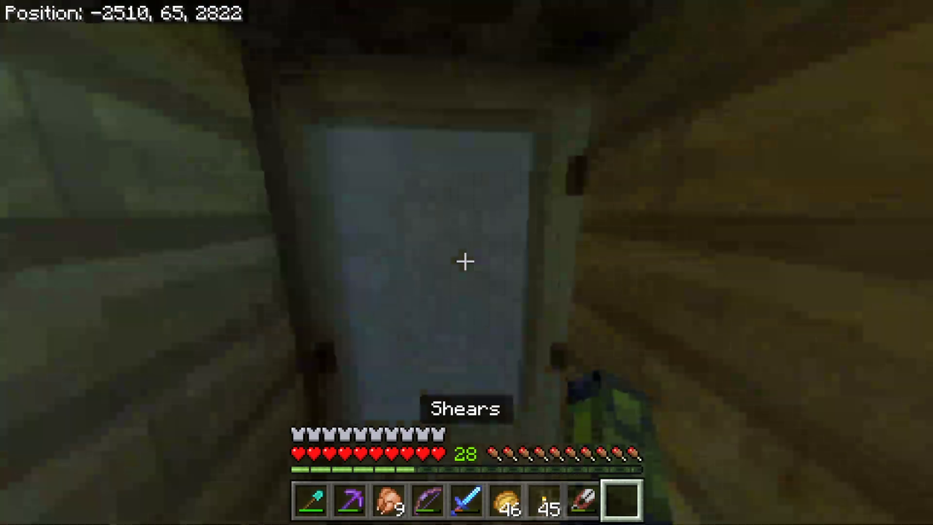
right_click(465, 262)
key("w")
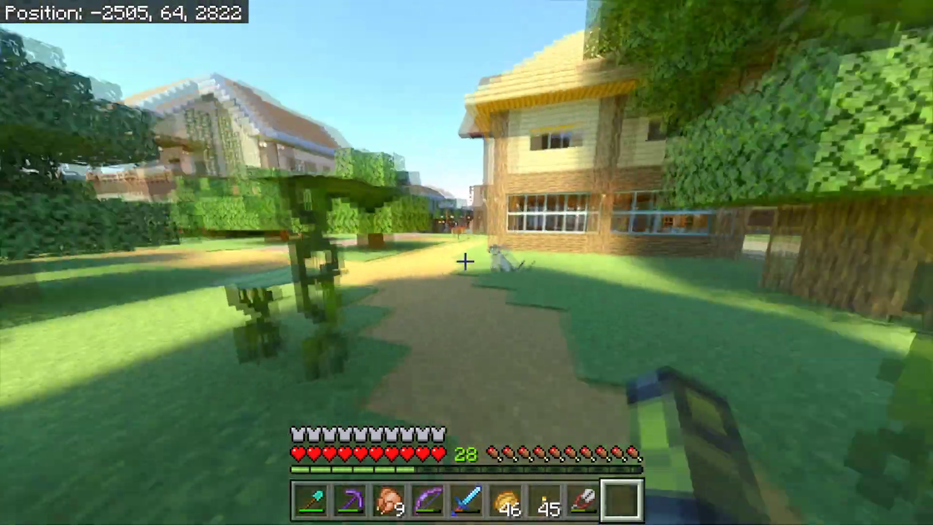